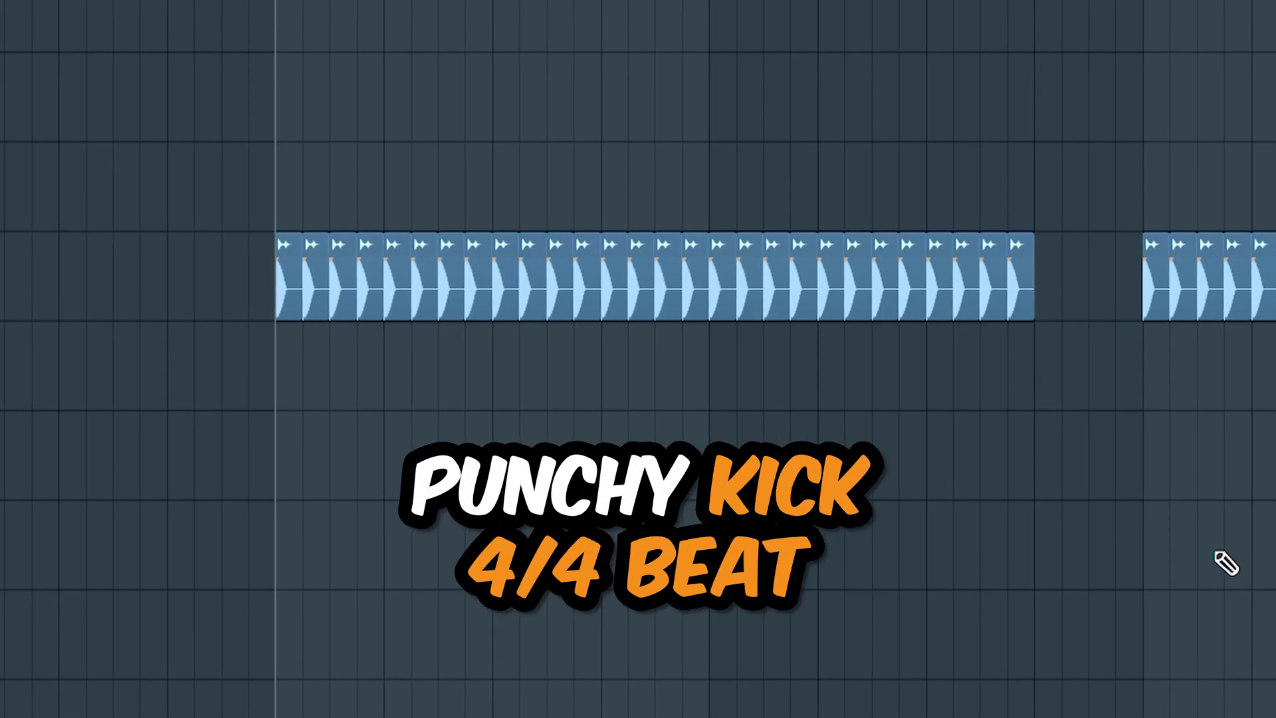
# Step: Play the punchy 4/4 kick pattern through the drop in the Playlist
pyautogui.press('space')
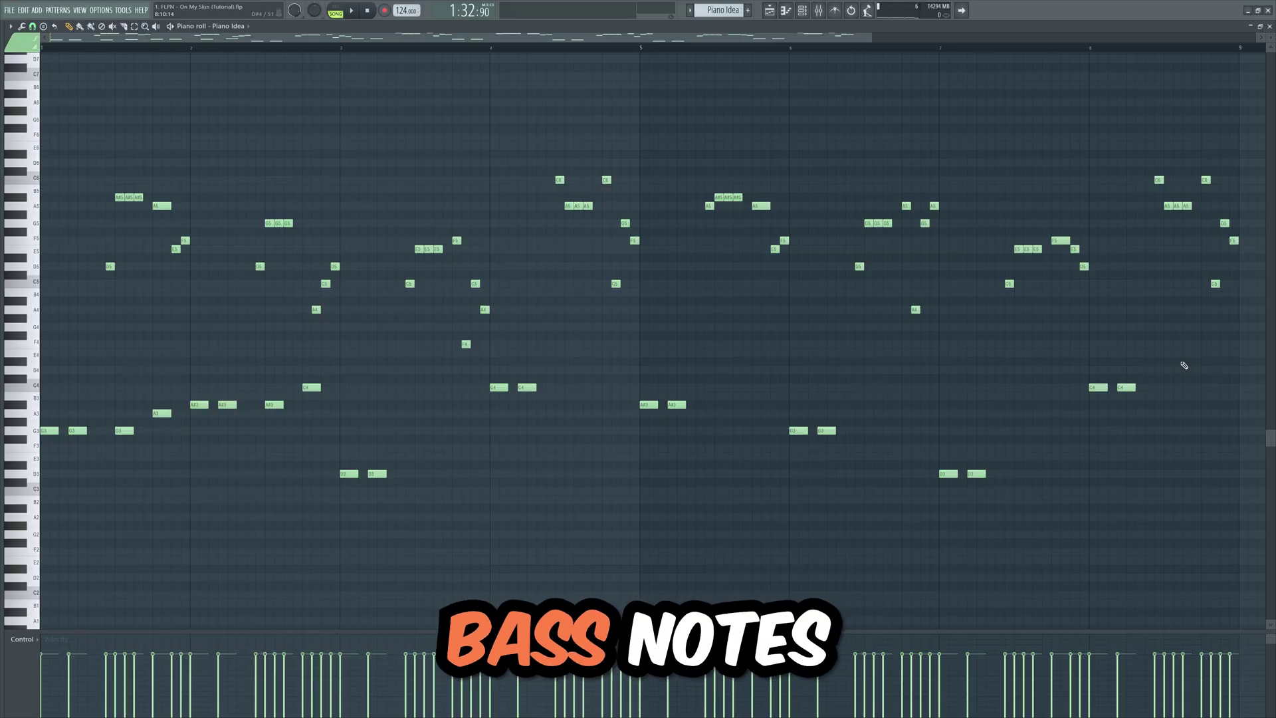
# Step: Marquee-select the top melody notes of the Piano Idea in the Piano roll
pyautogui.moveTo(1192, 350); pyautogui.dragTo(63, 522)
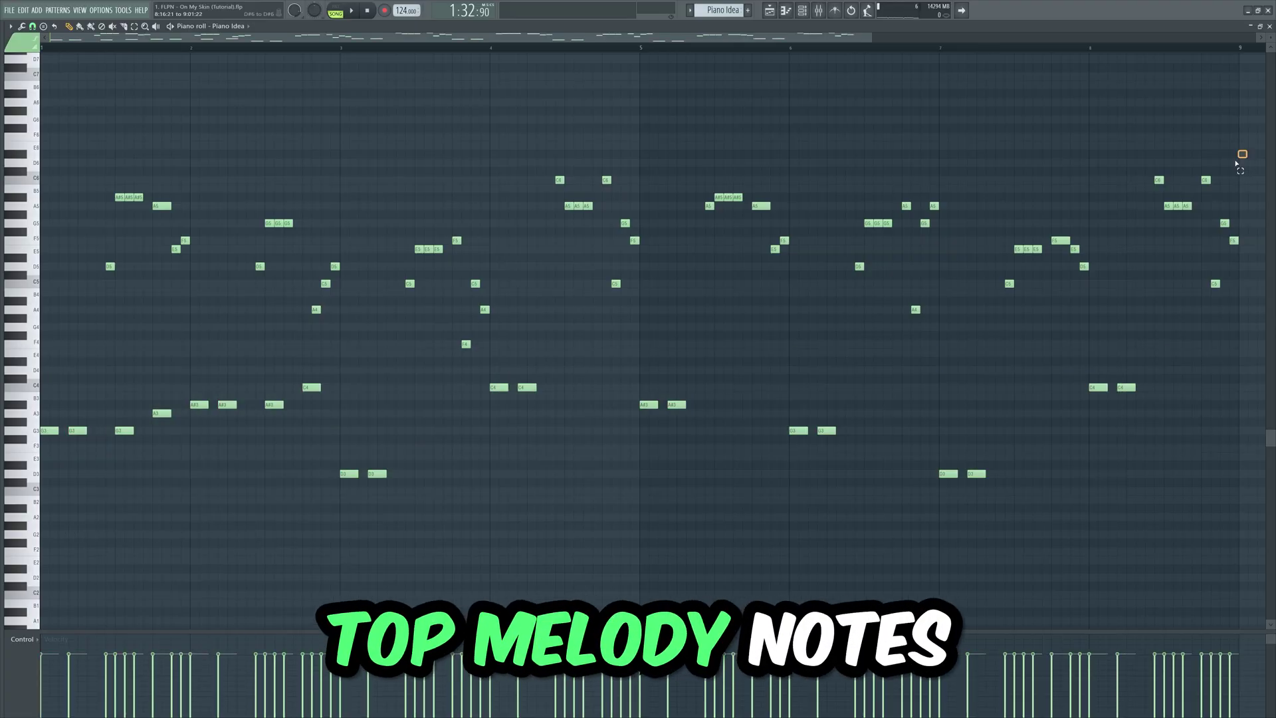
pyautogui.moveTo(1247, 152); pyautogui.dragTo(365, 313)
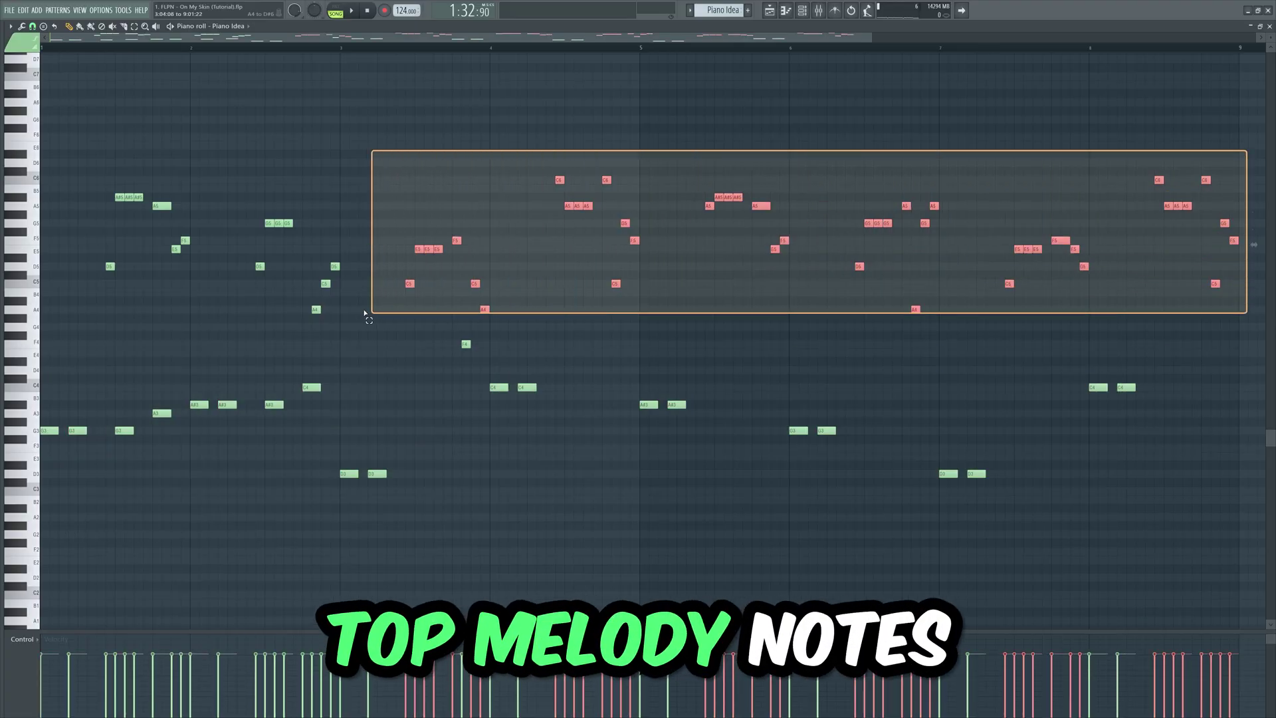
pyautogui.moveTo(150, 329); pyautogui.dragTo(86, 348)
pyautogui.moveTo(1235, 151); pyautogui.dragTo(102, 347)
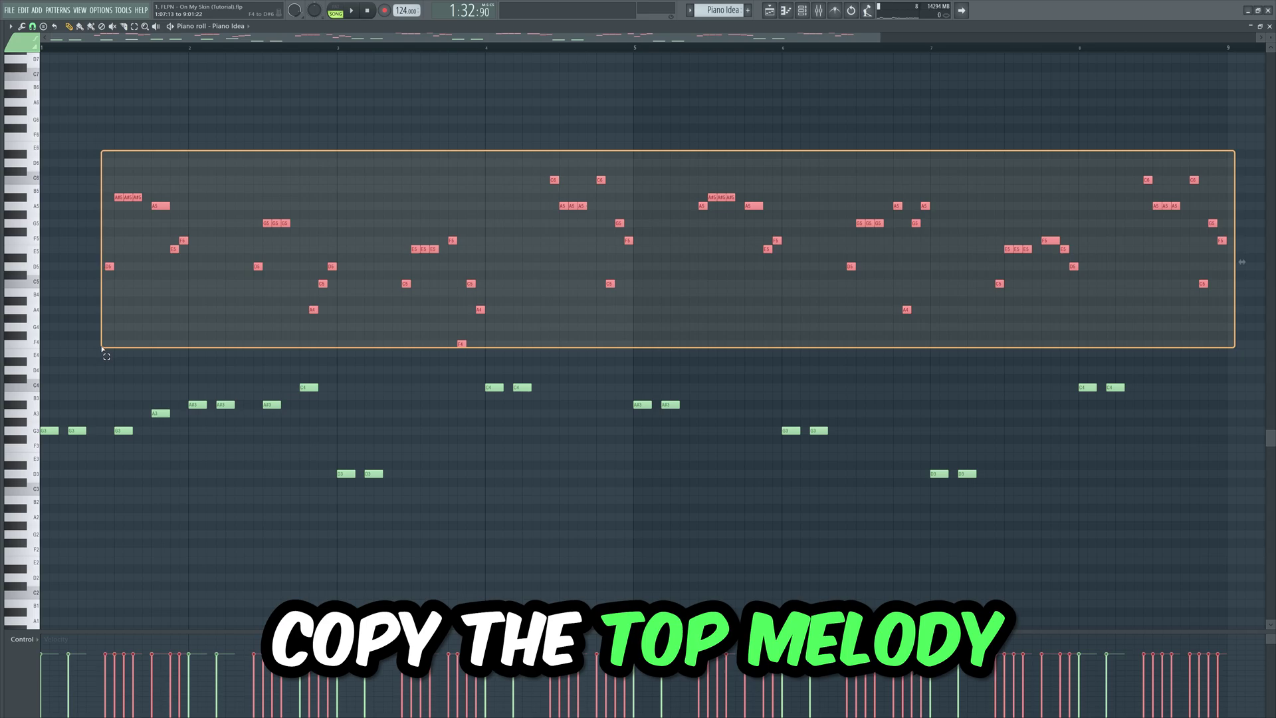
# Step: Cut the top melody notes and paste them into the Drop Lead 1 pattern
pyautogui.hotkey('ctrl', 'x')
pyautogui.press('F5')
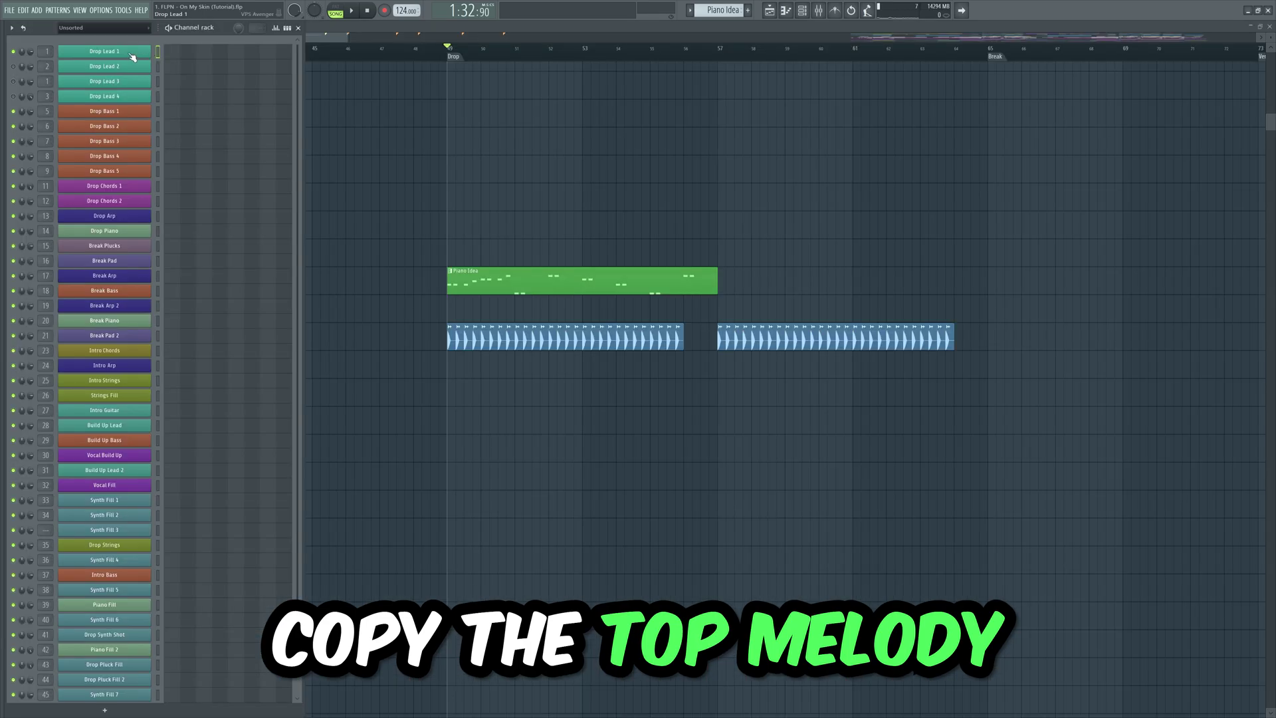
pyautogui.click(171, 54)
pyautogui.hotkey('ctrl', 'v')
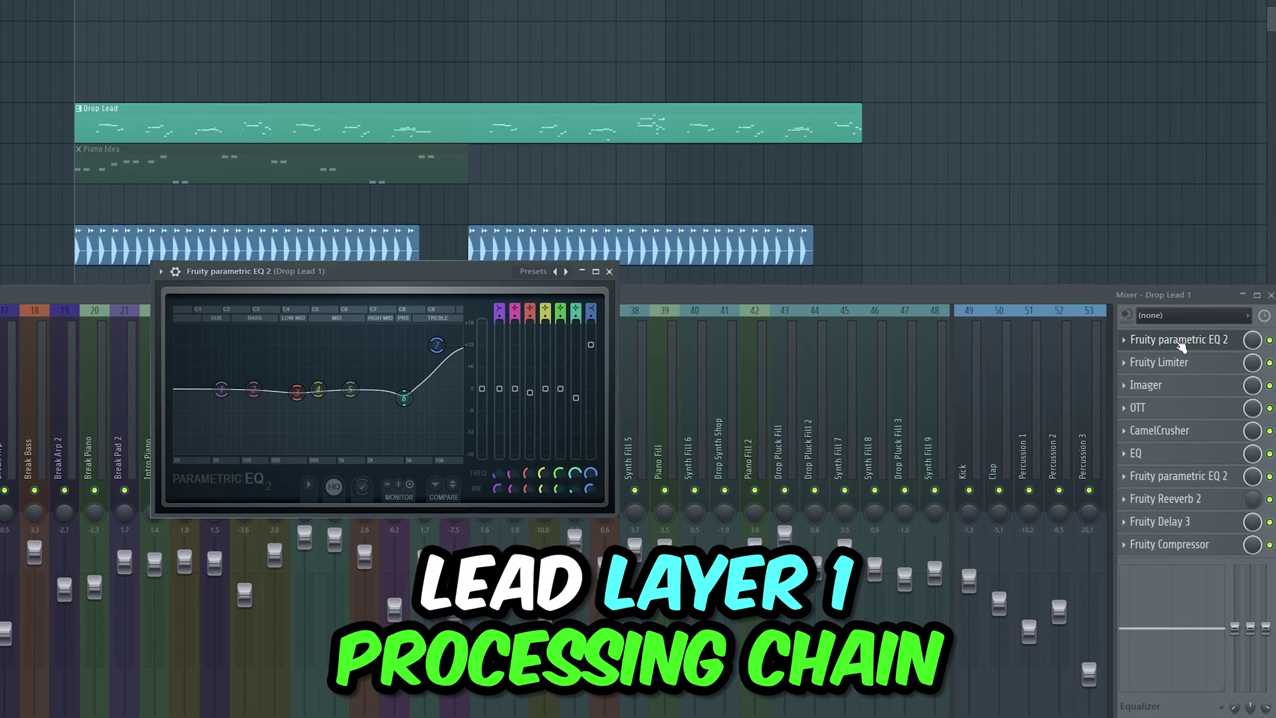
# Step: Inspect the lead's Fruity Limiter, Parametric EQ 2, Fruity Delay 3 and Fruity Compressor plugins
pyautogui.click(1193, 368)
pyautogui.click(1193, 368)
pyautogui.click(1184, 340)
pyautogui.click(1206, 480)
pyautogui.click(1188, 526)
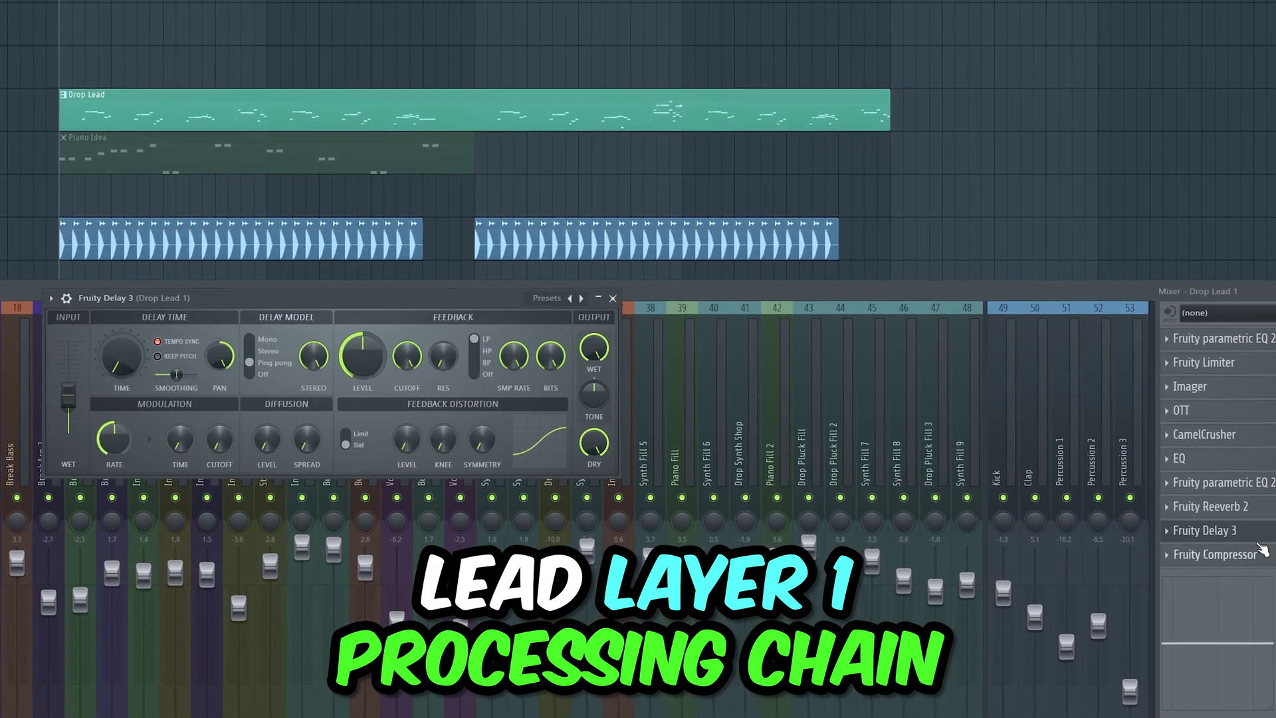
pyautogui.click(1239, 559)
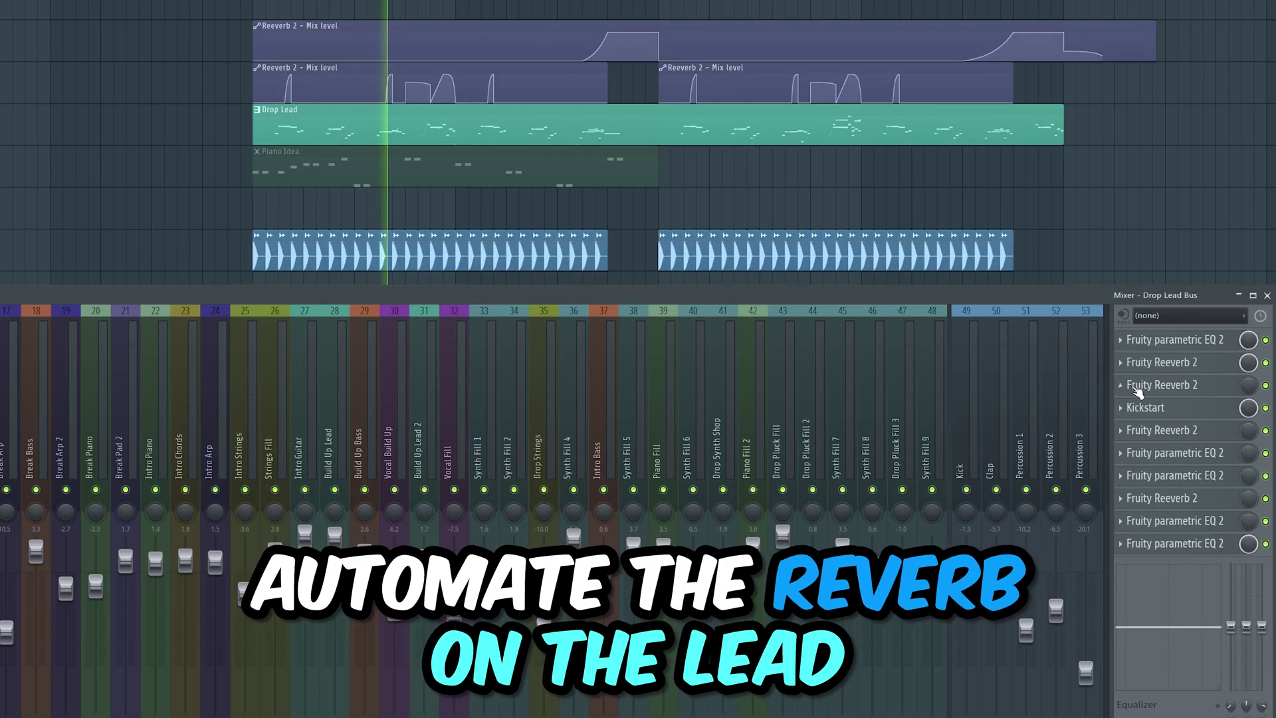
# Step: Create an automation clip for the Fruity Reeverb 2 mix knob on the lead bus
pyautogui.rightClick(1250, 387)
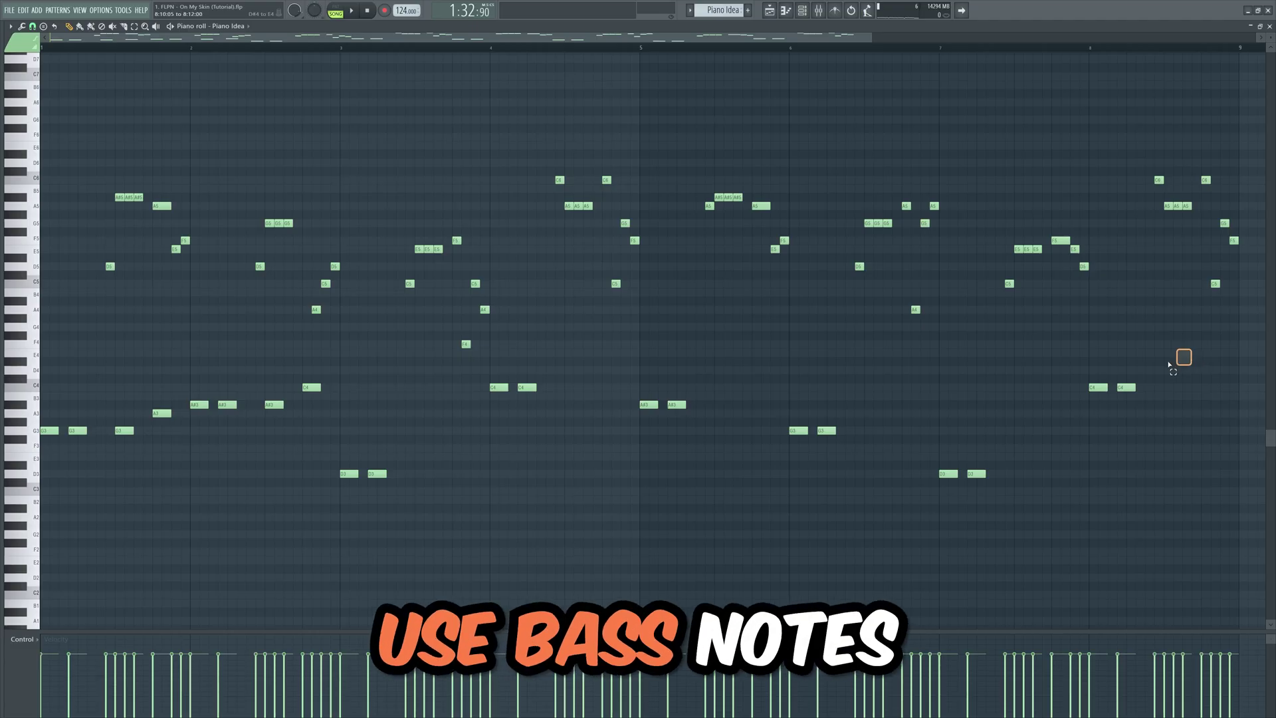
# Step: Select the low bass notes in the Piano roll to split into Drop Bass layers
pyautogui.moveTo(1170, 363); pyautogui.dragTo(49, 523)
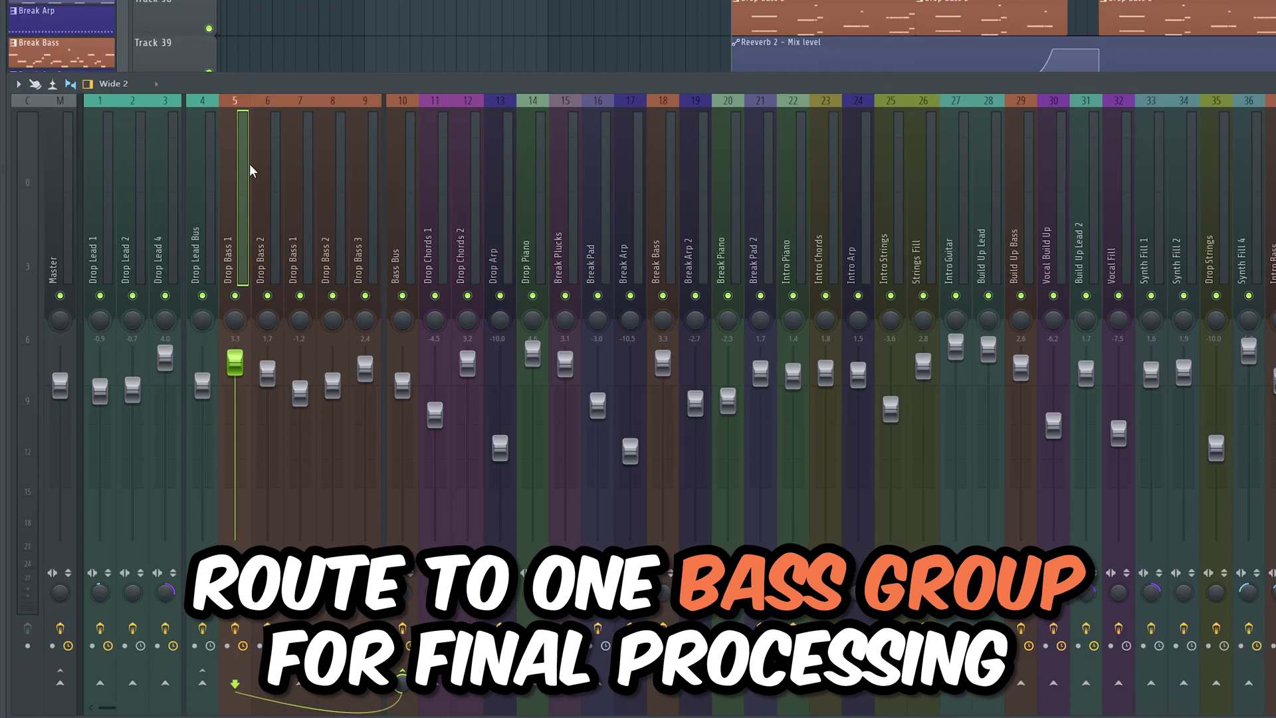
# Step: Switch to the Bass Bus mixer channel for routing the drop bass channels
pyautogui.click(403, 174)
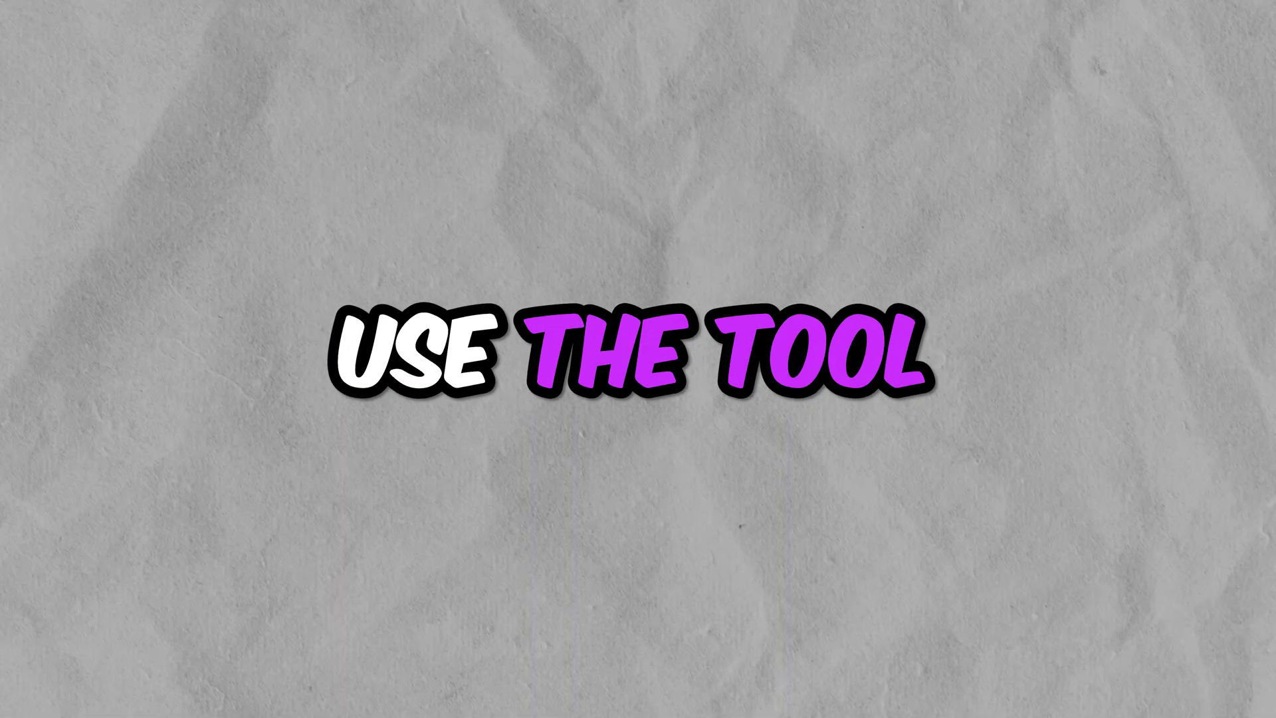
# Step: Detect hot_drums.wav's tempo as 160 BPM with the calculator's Tempo Detection
pyautogui.click(513, 210)
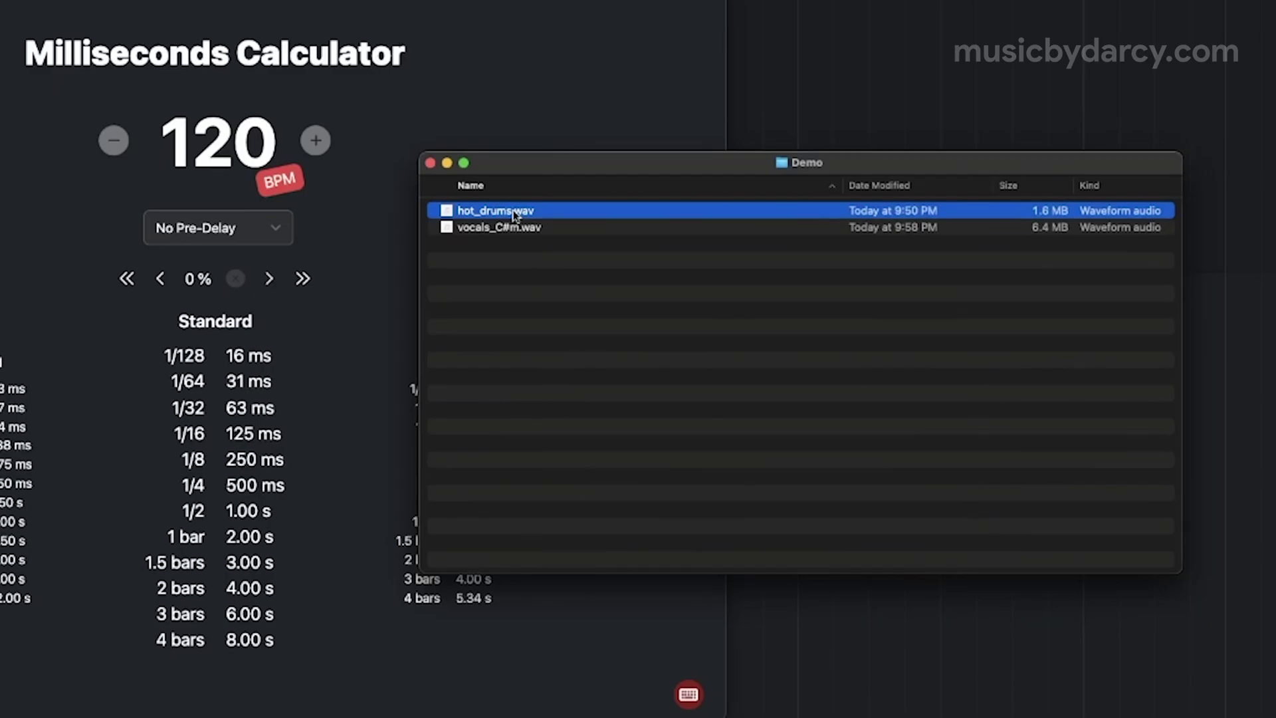
pyautogui.click(19, 209)
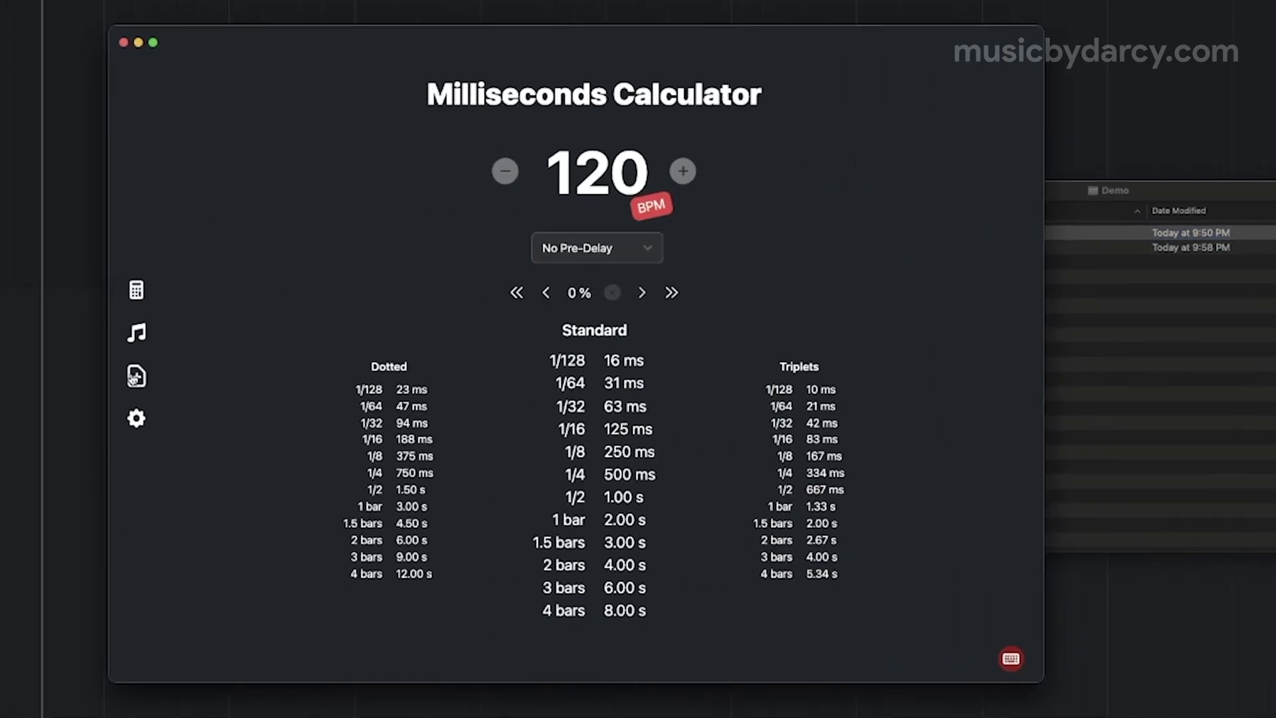
pyautogui.click(134, 377)
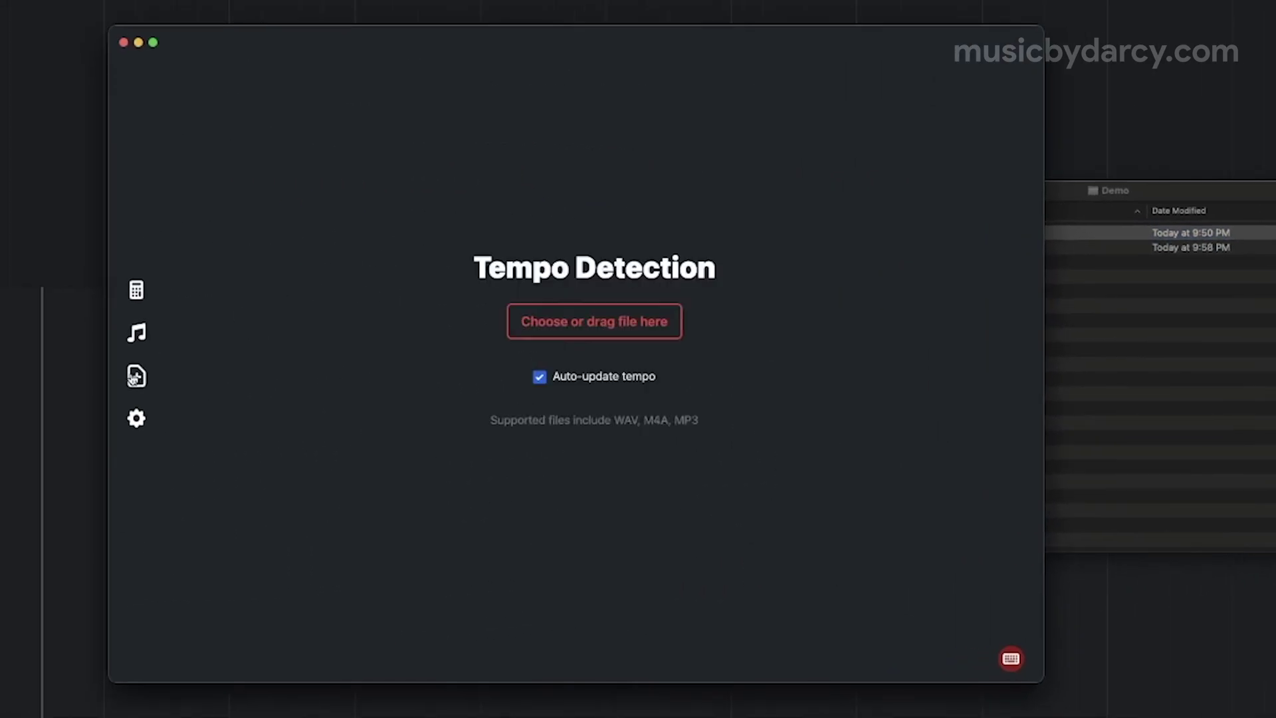
pyautogui.click(1090, 232)
pyautogui.moveTo(766, 275); pyautogui.dragTo(641, 344)
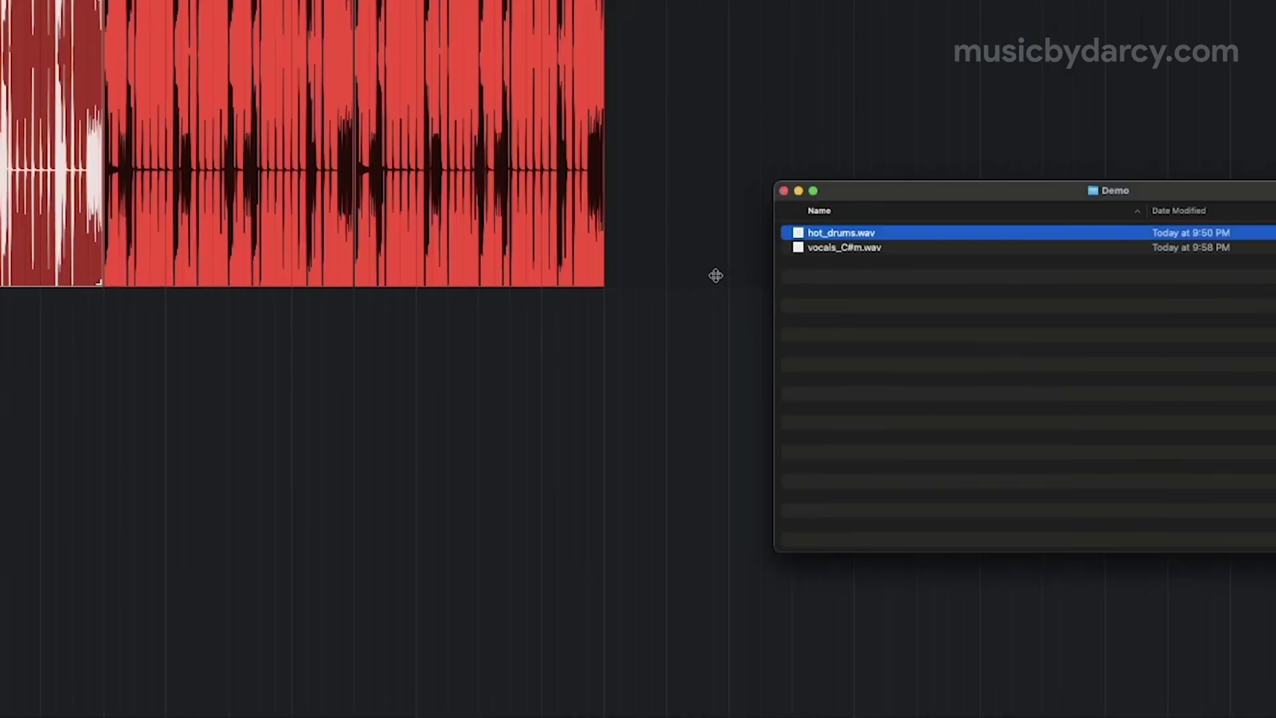
# Step: Add vocals_C#m.wav as a new audio region and align its start with the drums
pyautogui.click(822, 249)
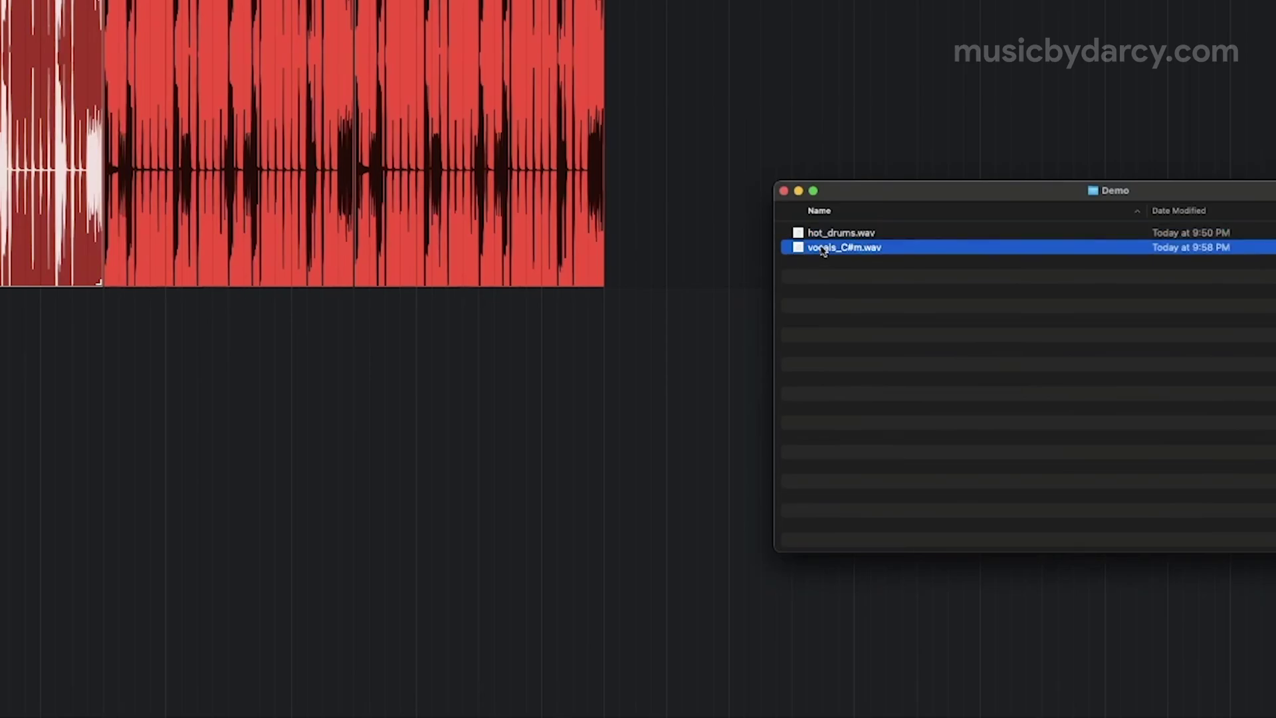
pyautogui.moveTo(822, 249); pyautogui.dragTo(105, 592)
pyautogui.moveTo(327, 491); pyautogui.dragTo(280, 479)
pyautogui.click(384, 153)
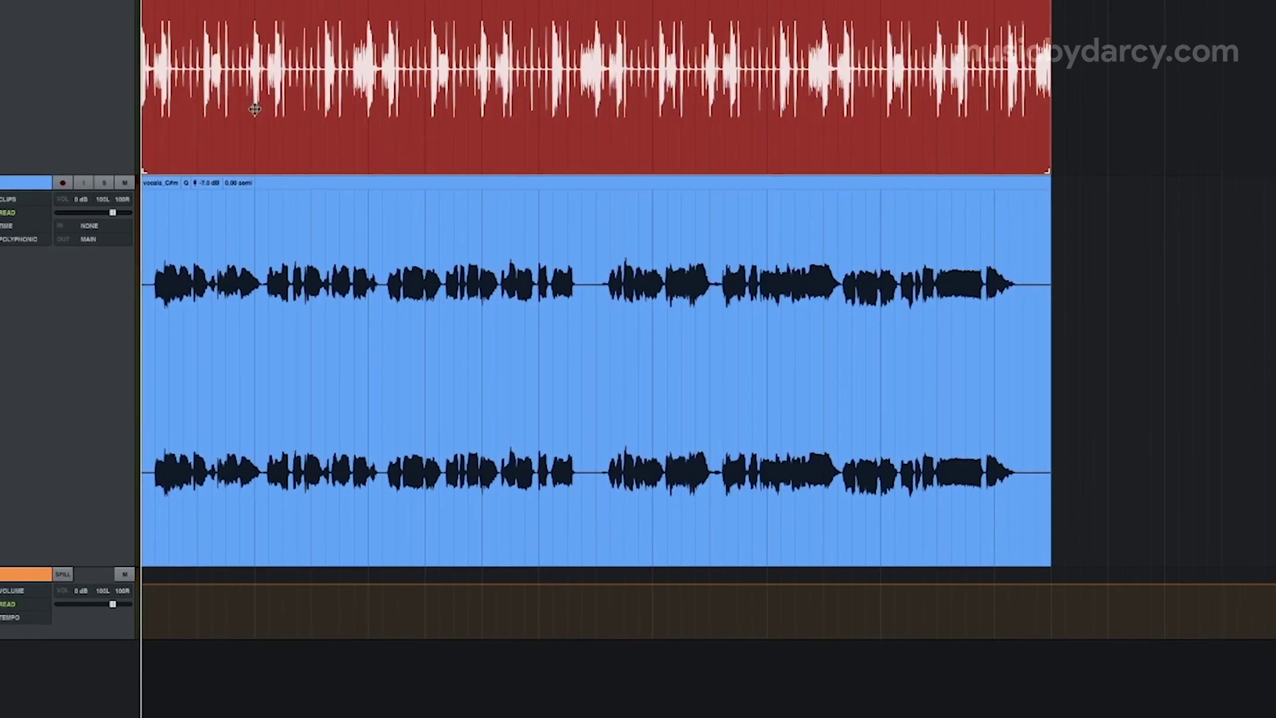
# Step: Play drums with vocals, select the vocals region, and open the calculator's pre-delay choices
pyautogui.press('space')
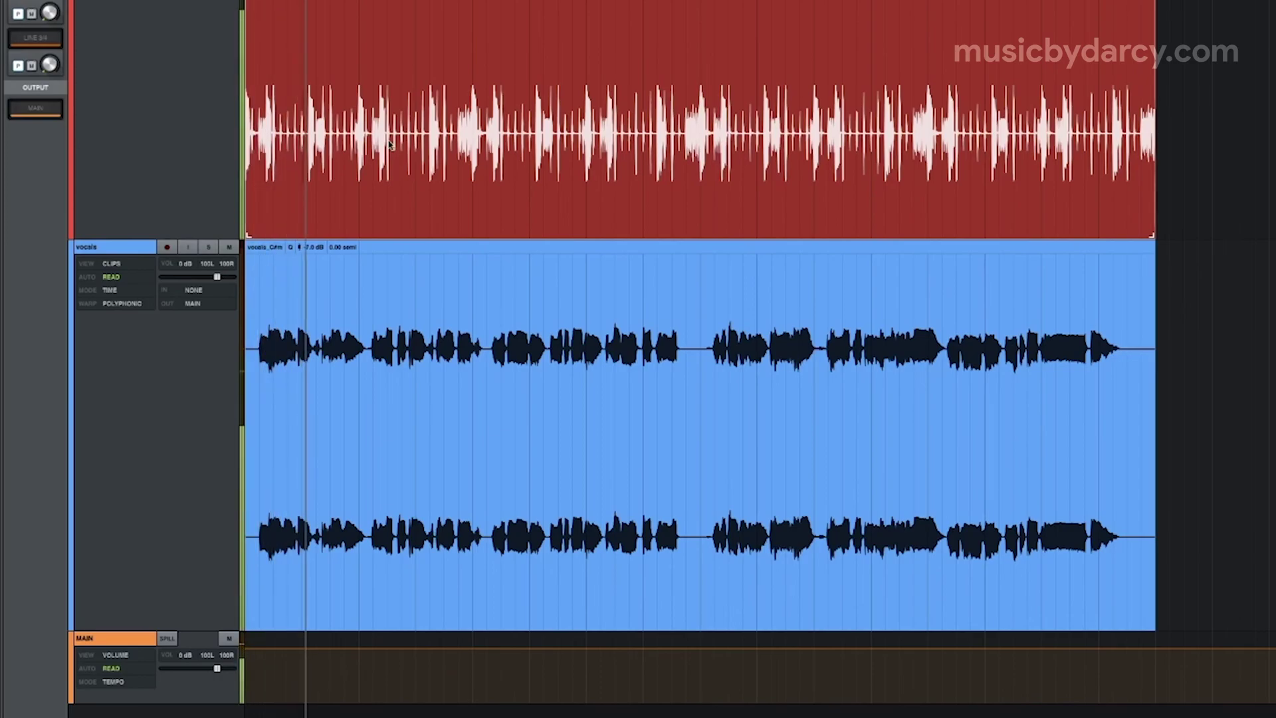
pyautogui.click(442, 527)
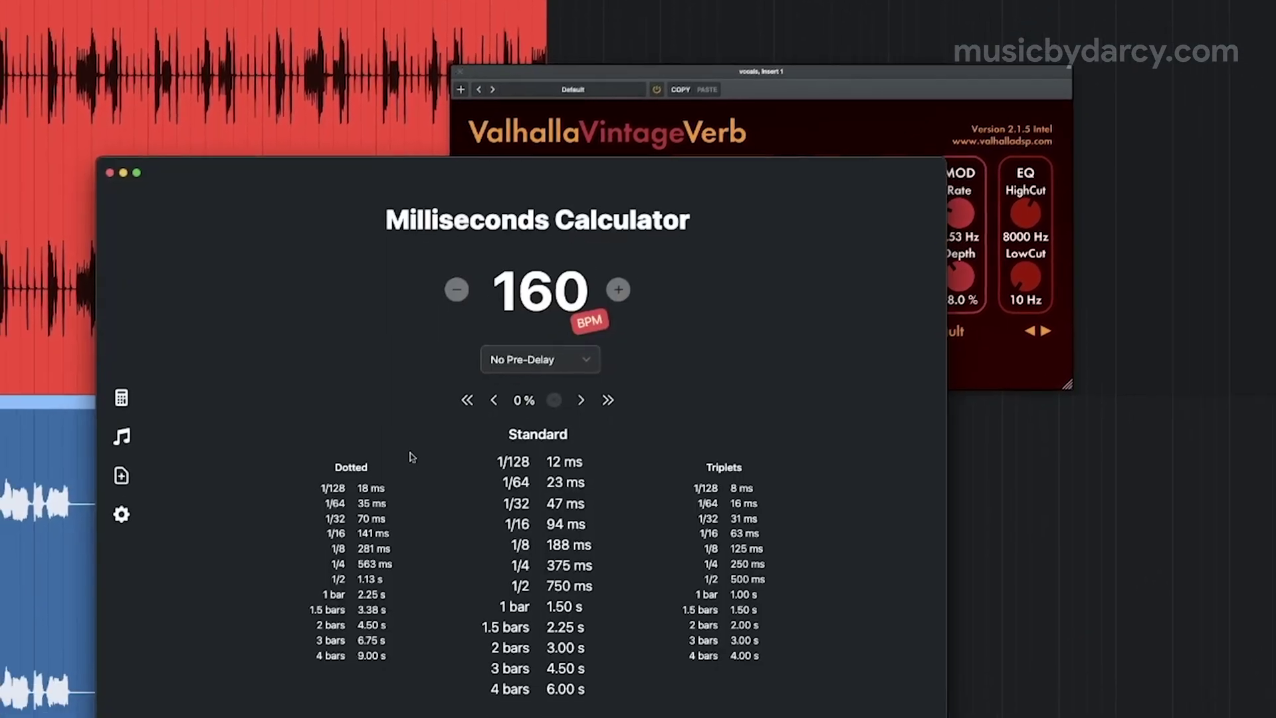
pyautogui.click(543, 363)
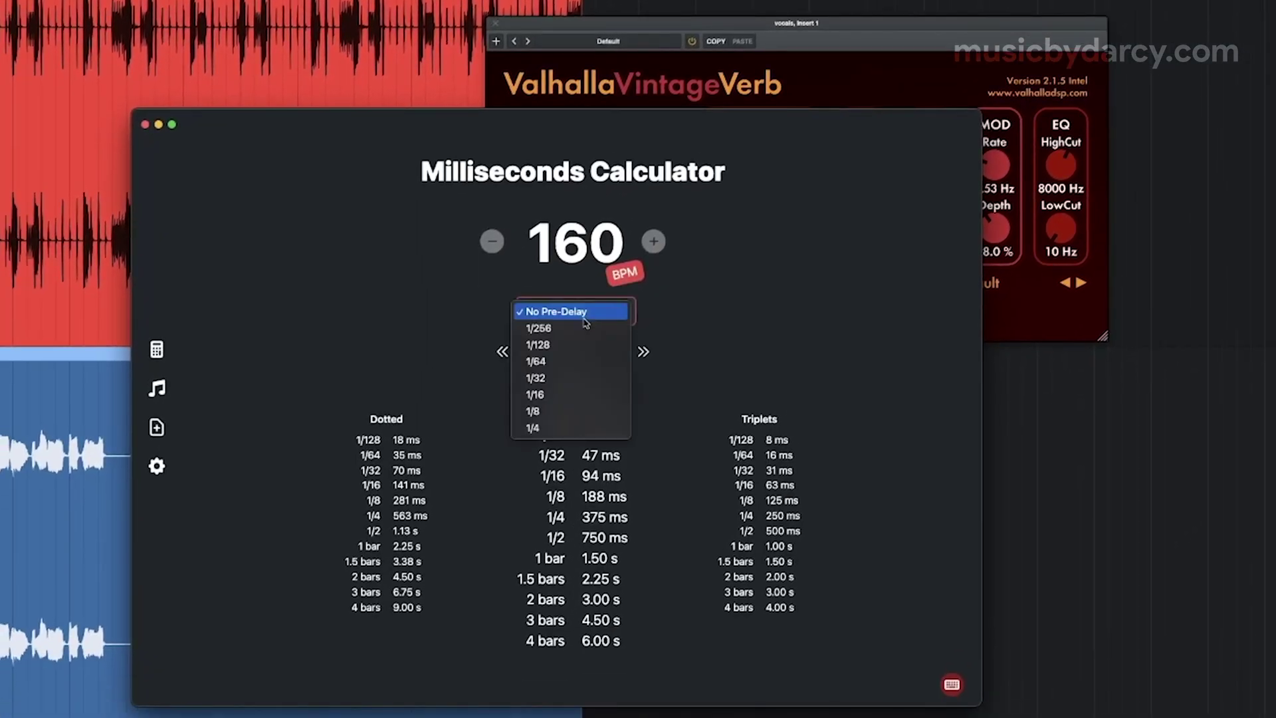
# Step: Apply a 1/64 pre-delay at 160 BPM, 1.48 s decay from 1 bar, and 72.3% reverb mix
pyautogui.click(578, 362)
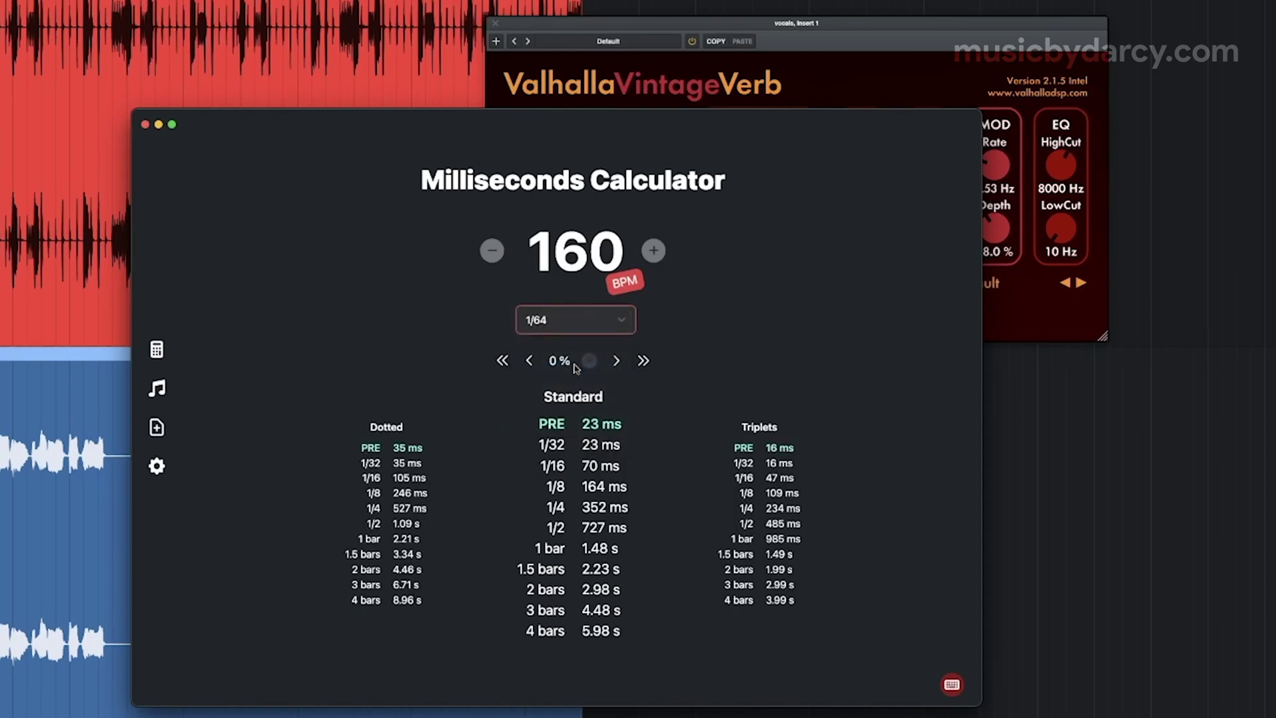
pyautogui.moveTo(605, 434); pyautogui.dragTo(569, 549)
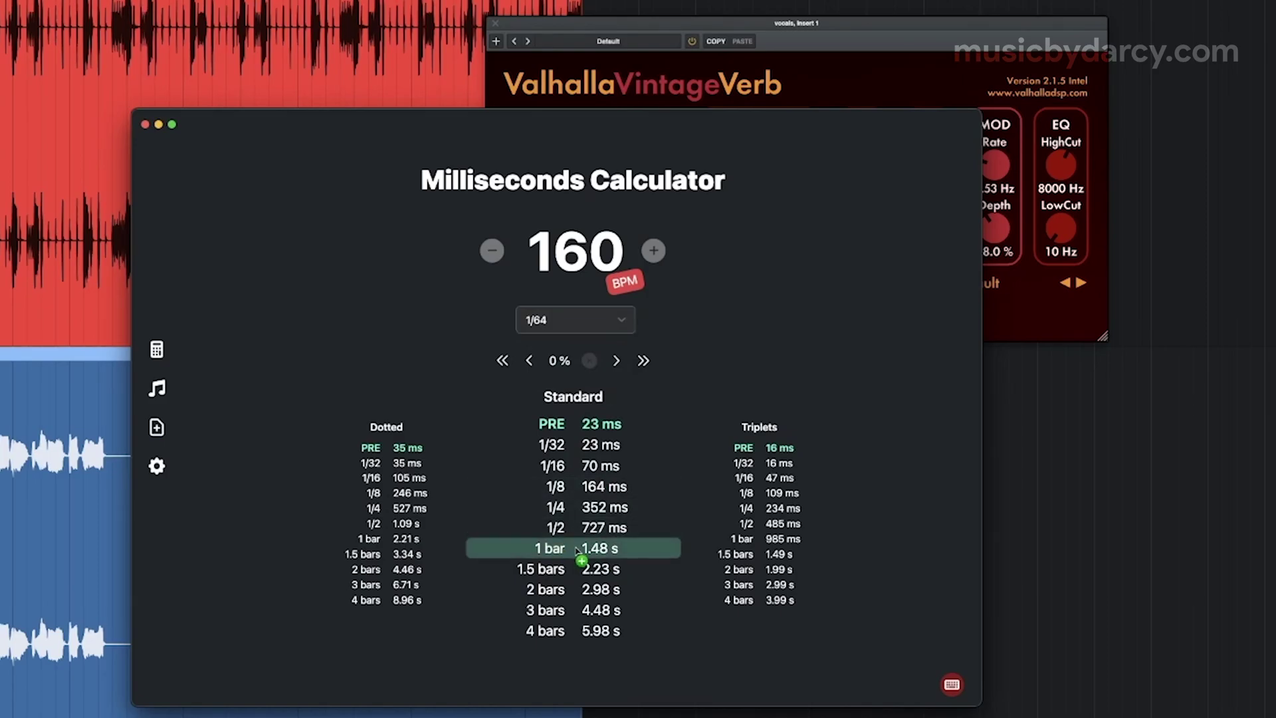
pyautogui.click(578, 550)
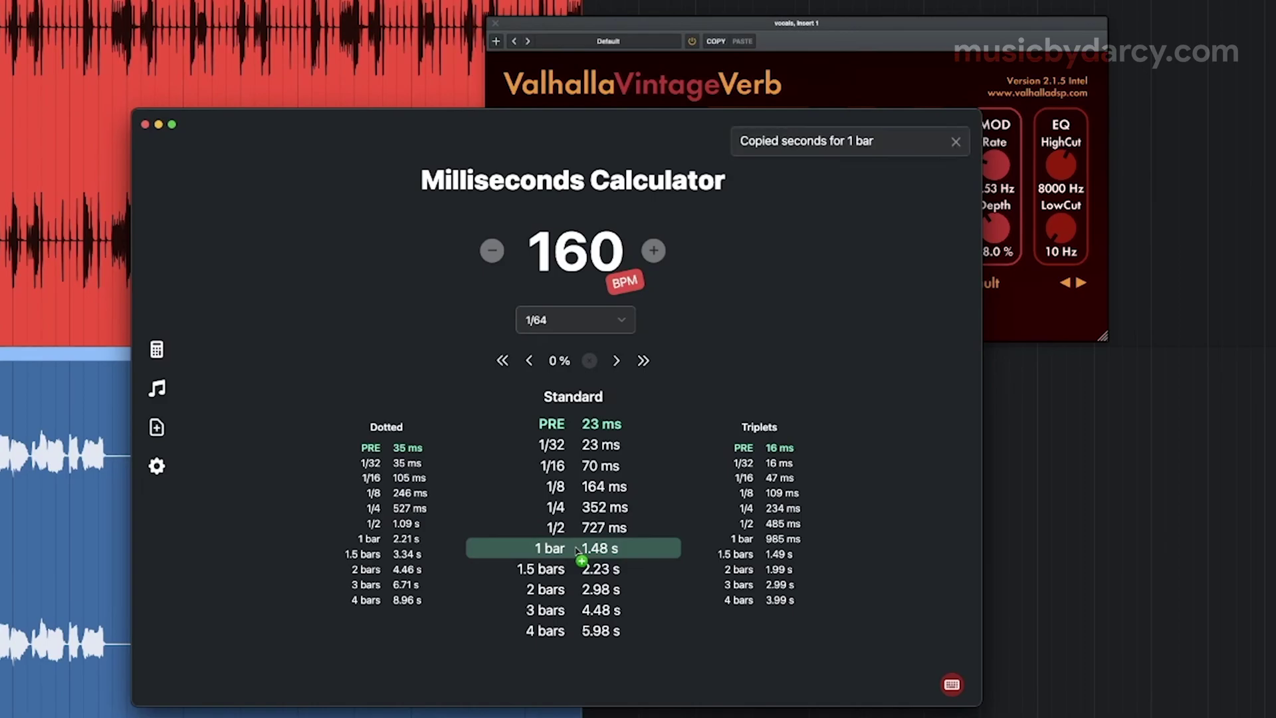
pyautogui.click(842, 75)
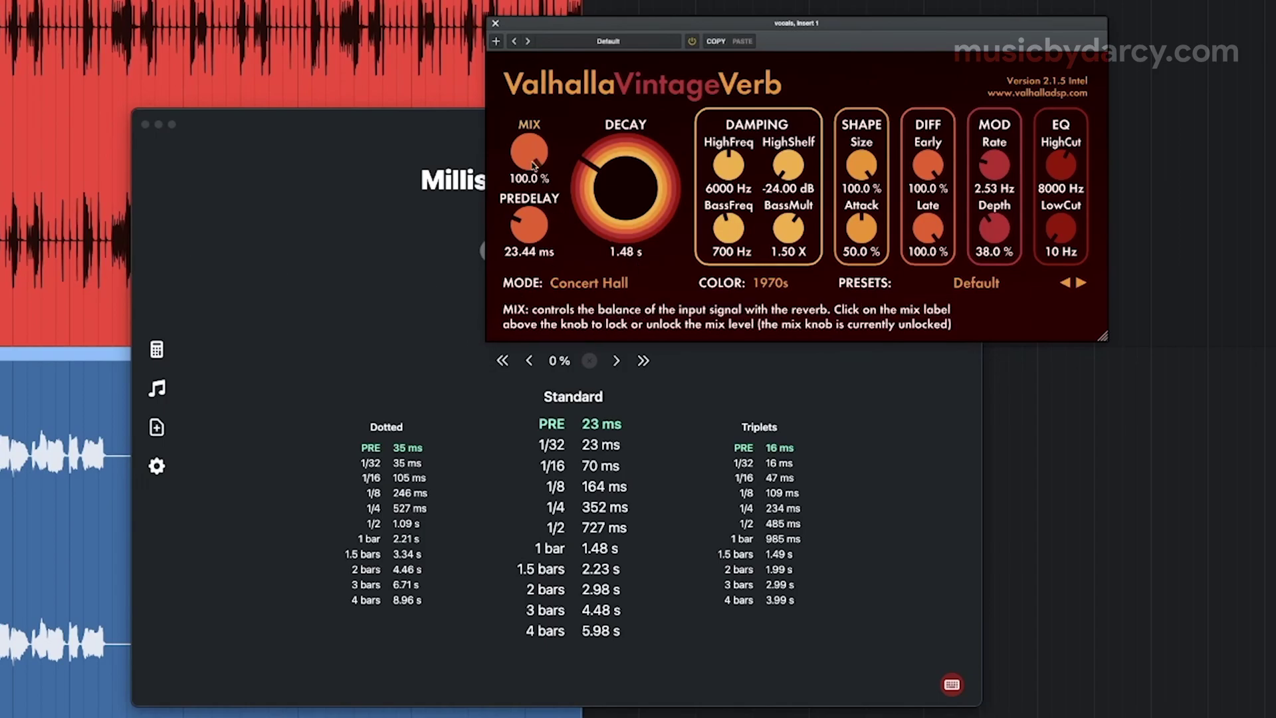
pyautogui.moveTo(534, 165); pyautogui.dragTo(534, 214)
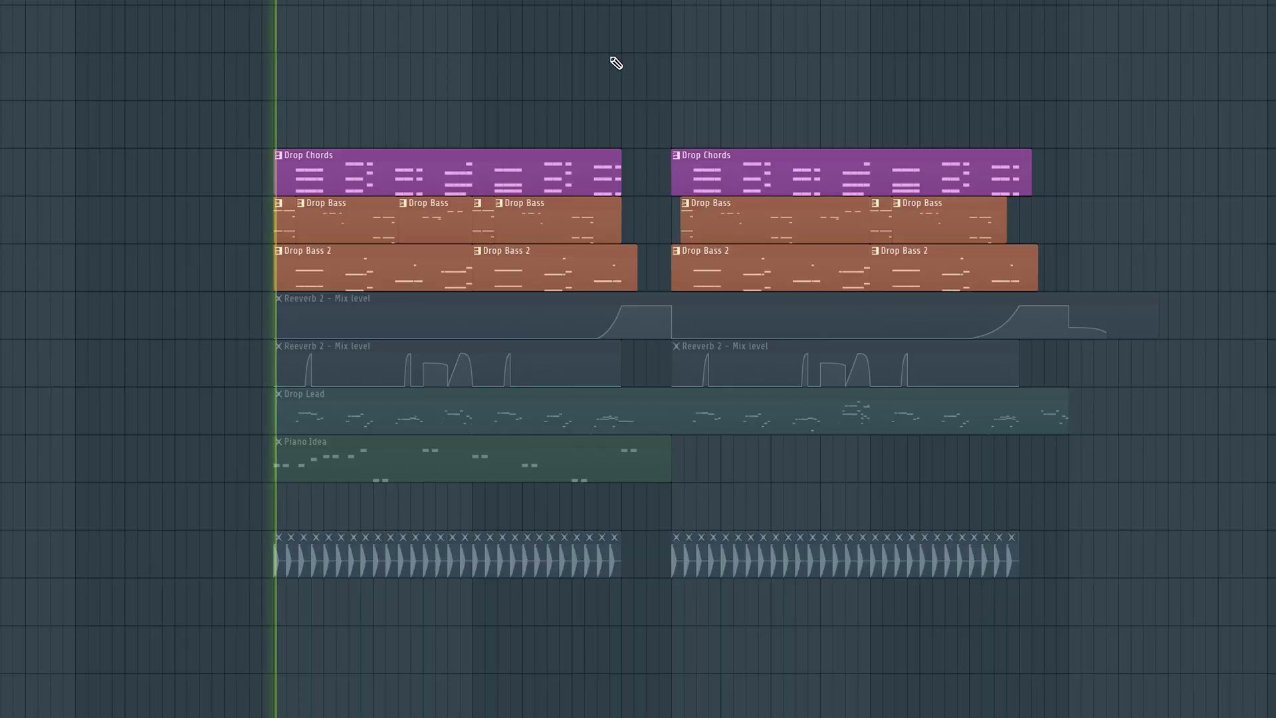
# Step: Scroll up in the Playlist to view the Drop Chords clips above the bass layers
pyautogui.scroll(3, 616, 60)
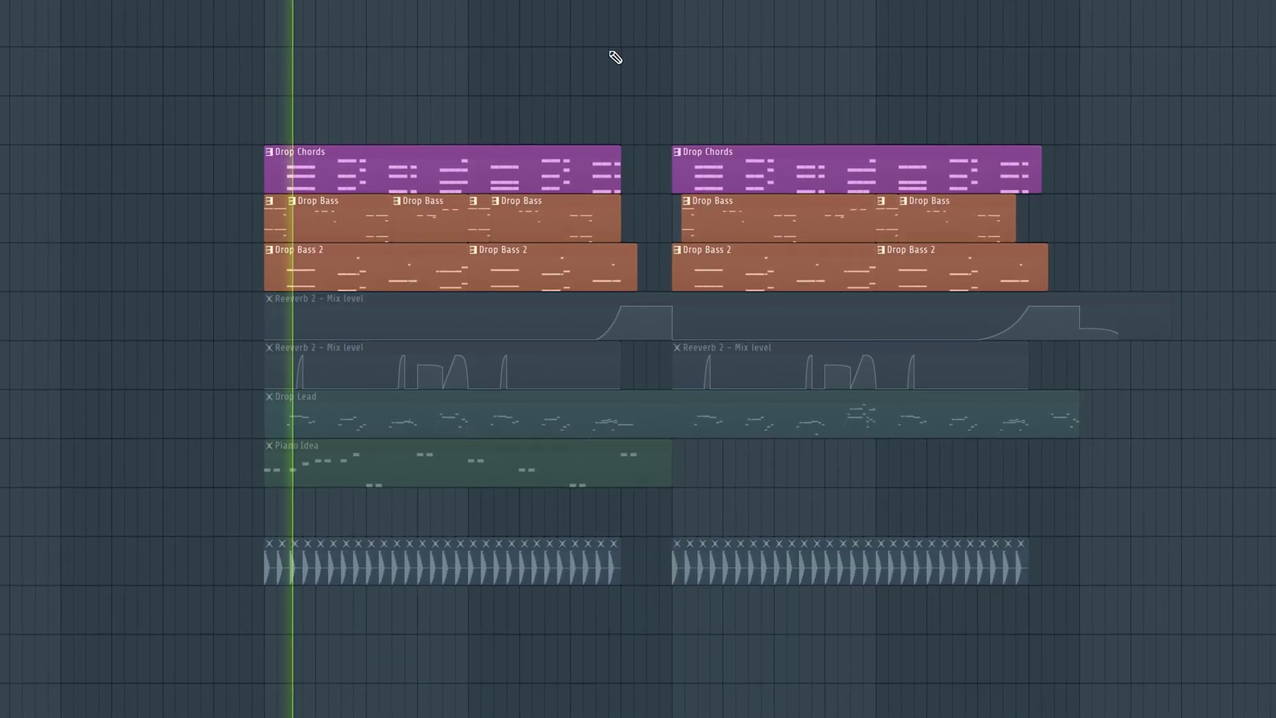